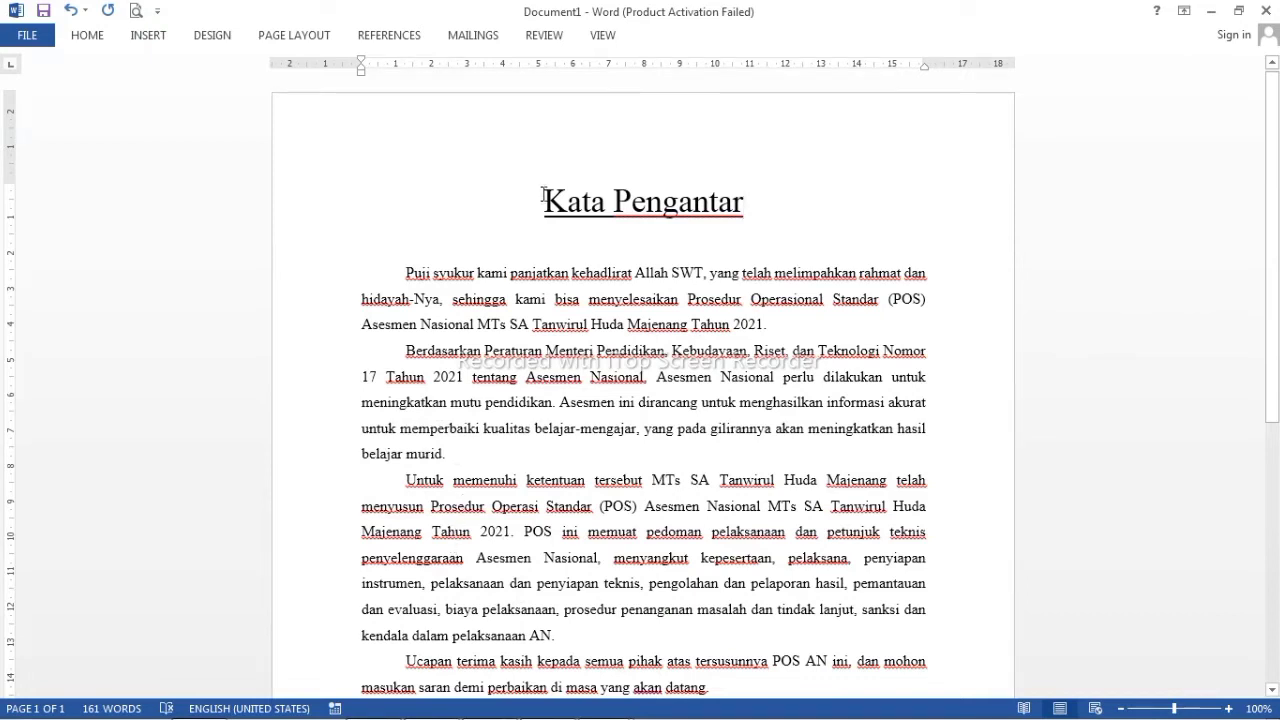
Select the 'Kata Pengantar' title and open its Font dialog from the Home ribbon
left_click_drag(545, 201, 752, 205)
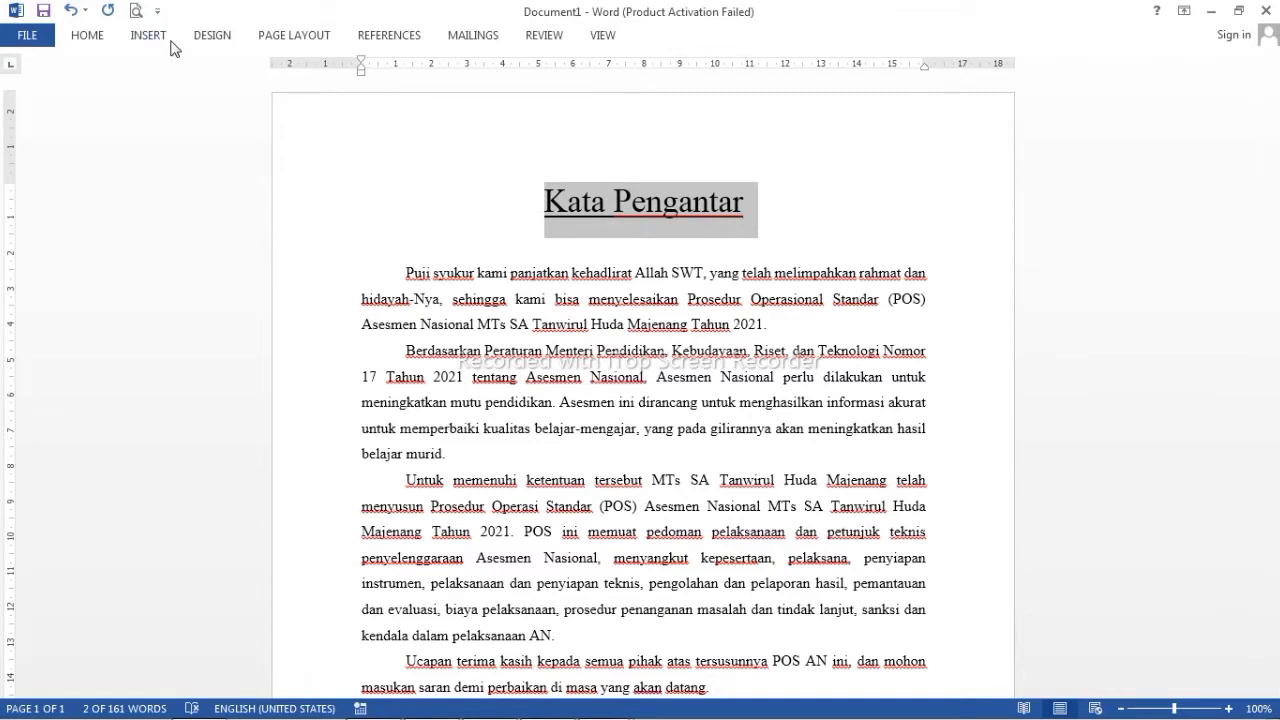
left_click(87, 40)
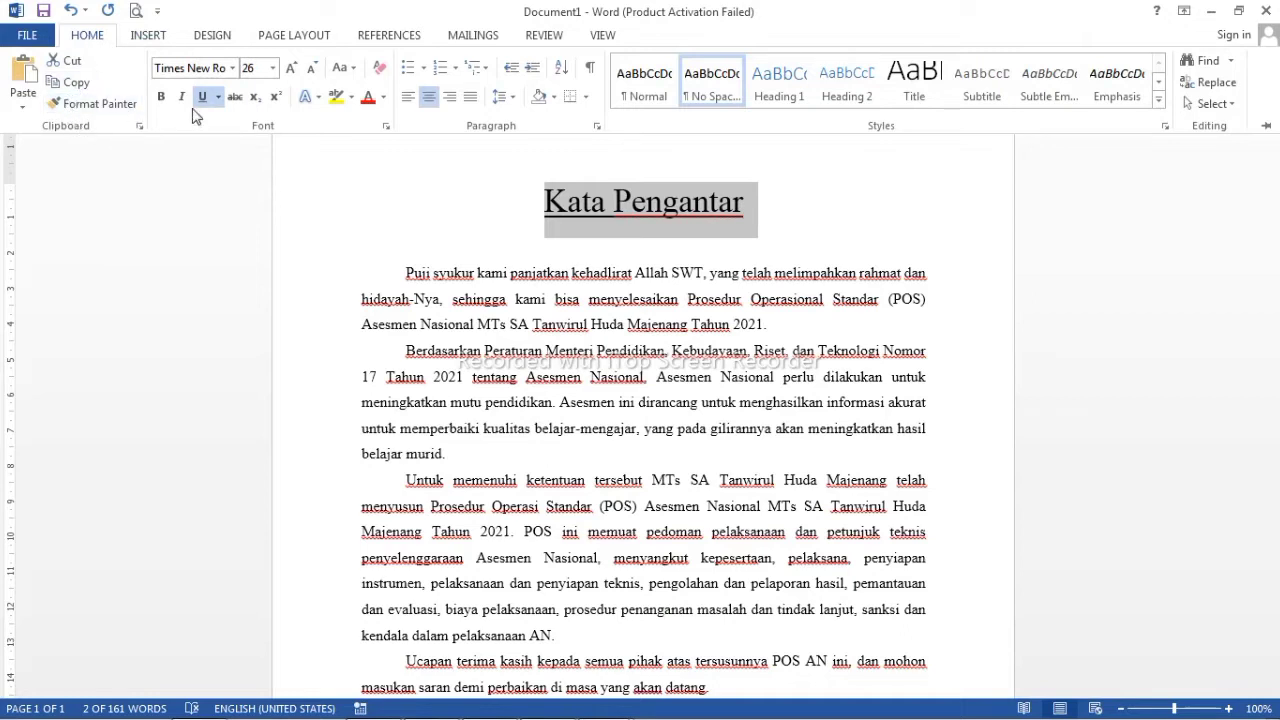
left_click(387, 128)
Show the Advanced character-spacing settings for the title in the Font dialog
left_click(387, 128)
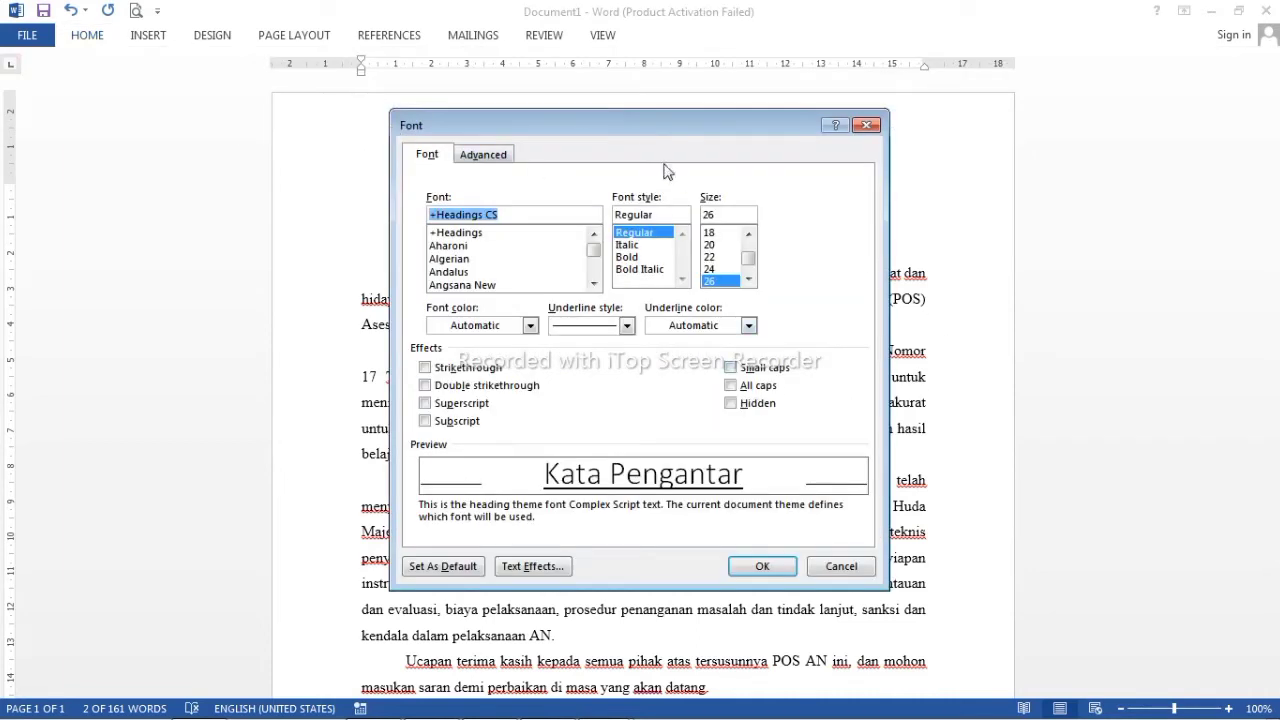
left_click(484, 162)
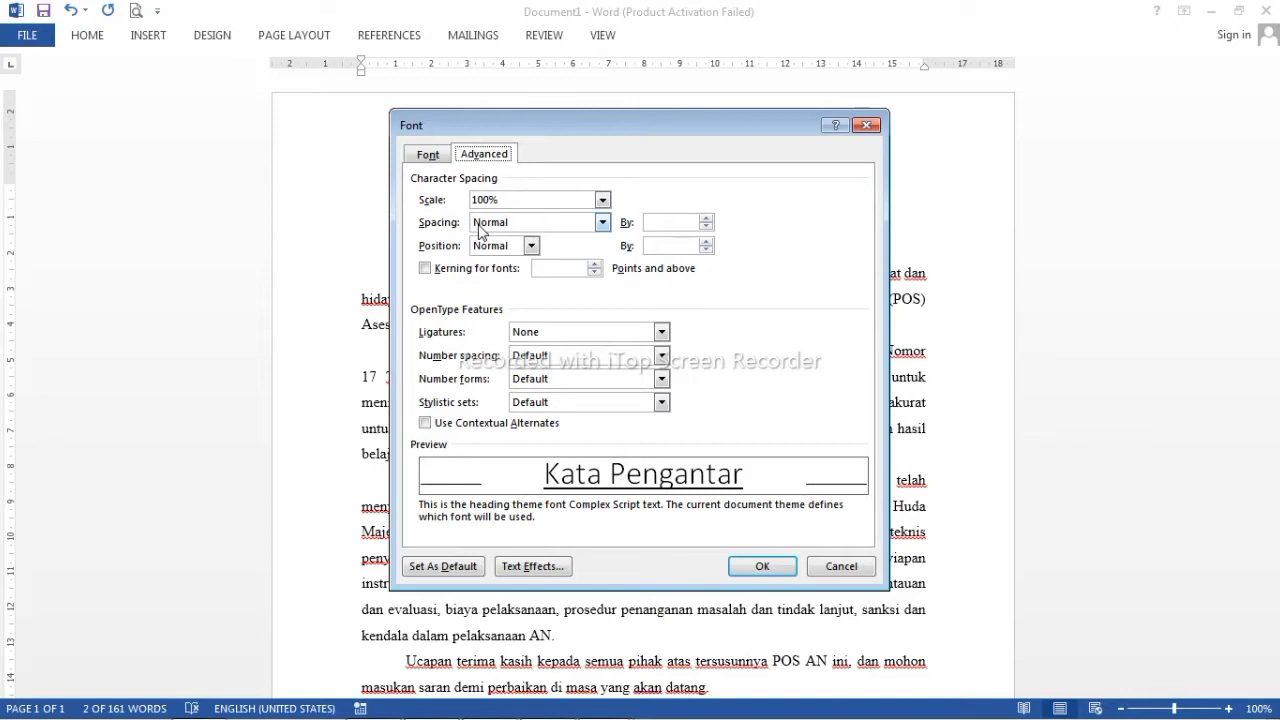
Try expanded spacing at 1.2 pt, then condensed spacing at 1.4 pt, on the title
left_click(602, 224)
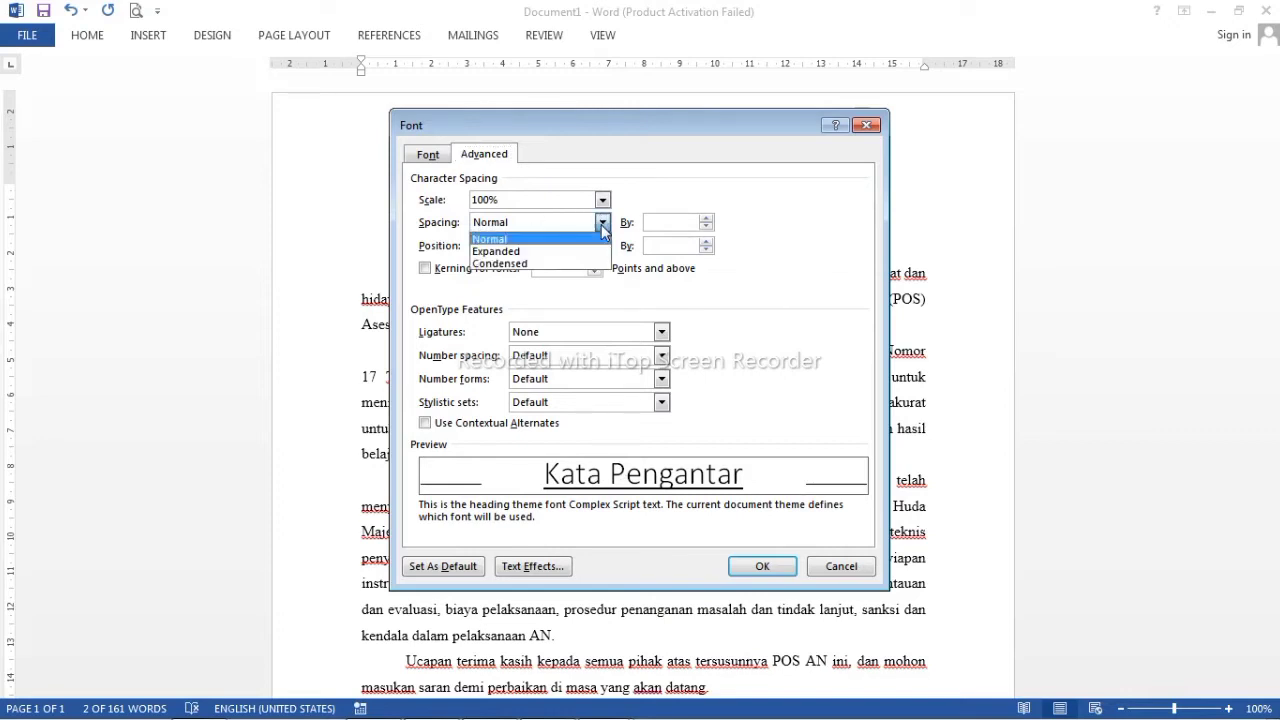
left_click(529, 253)
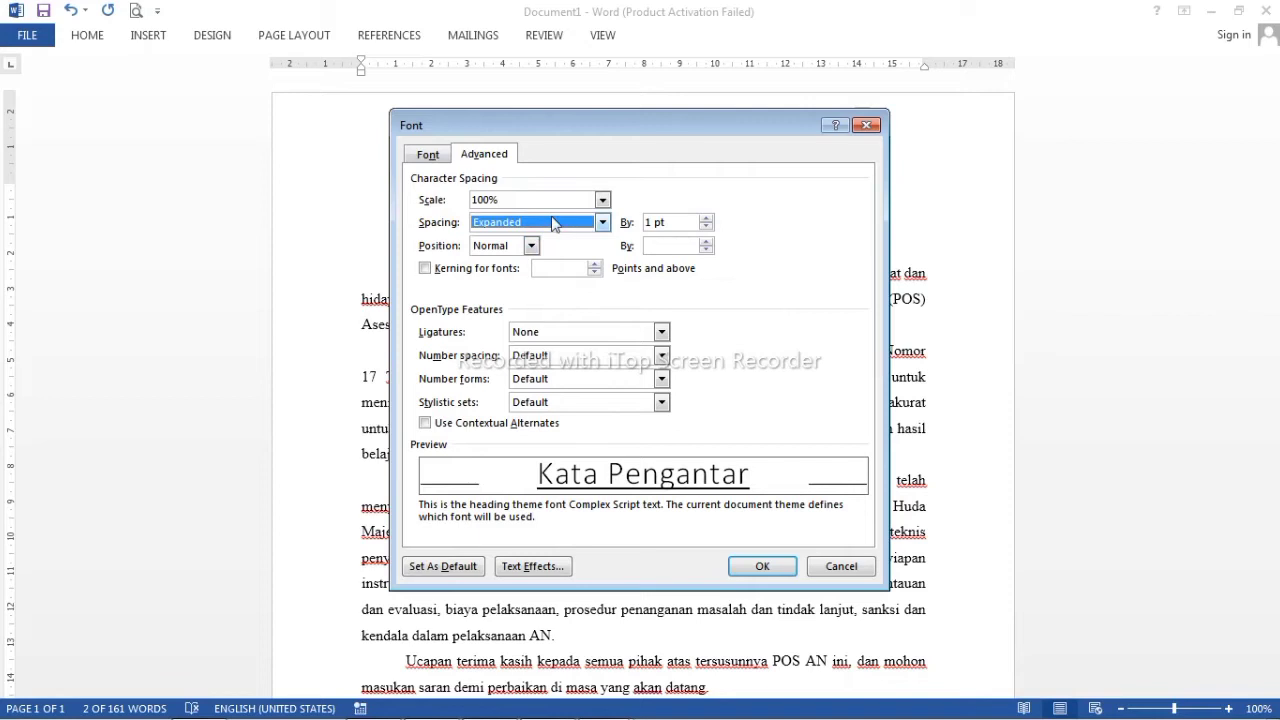
left_click(706, 219)
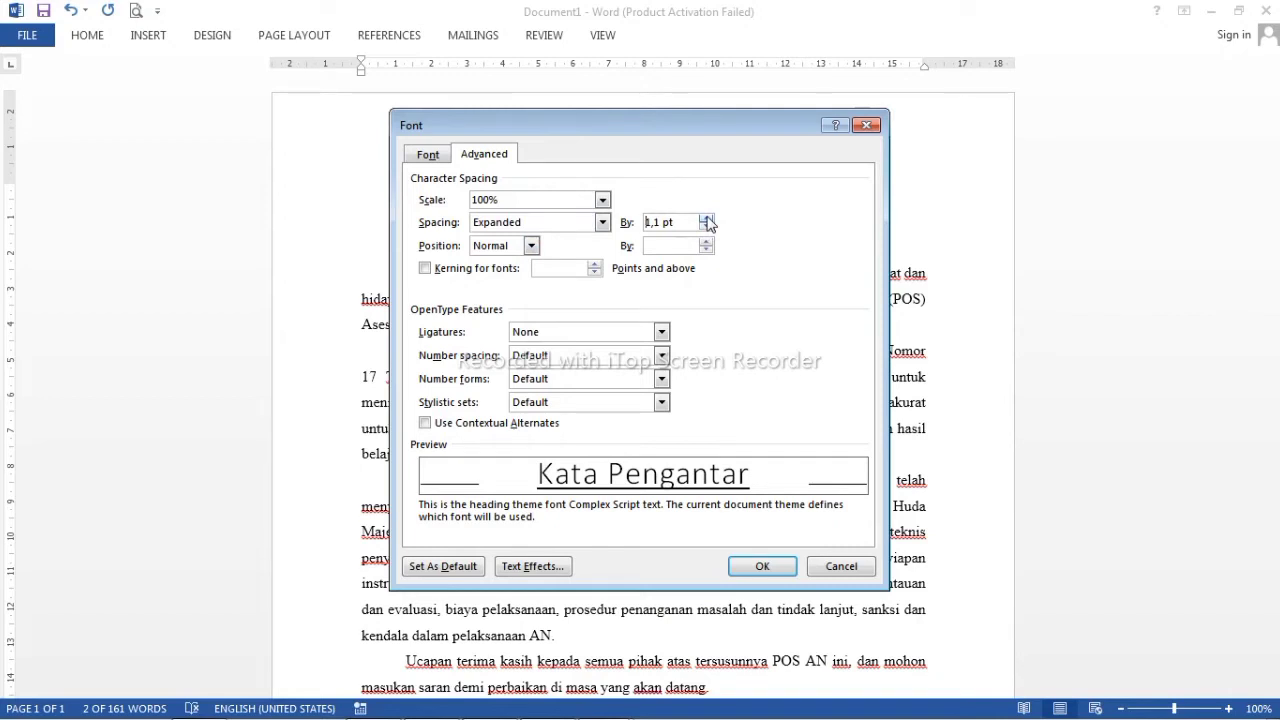
left_click(706, 219)
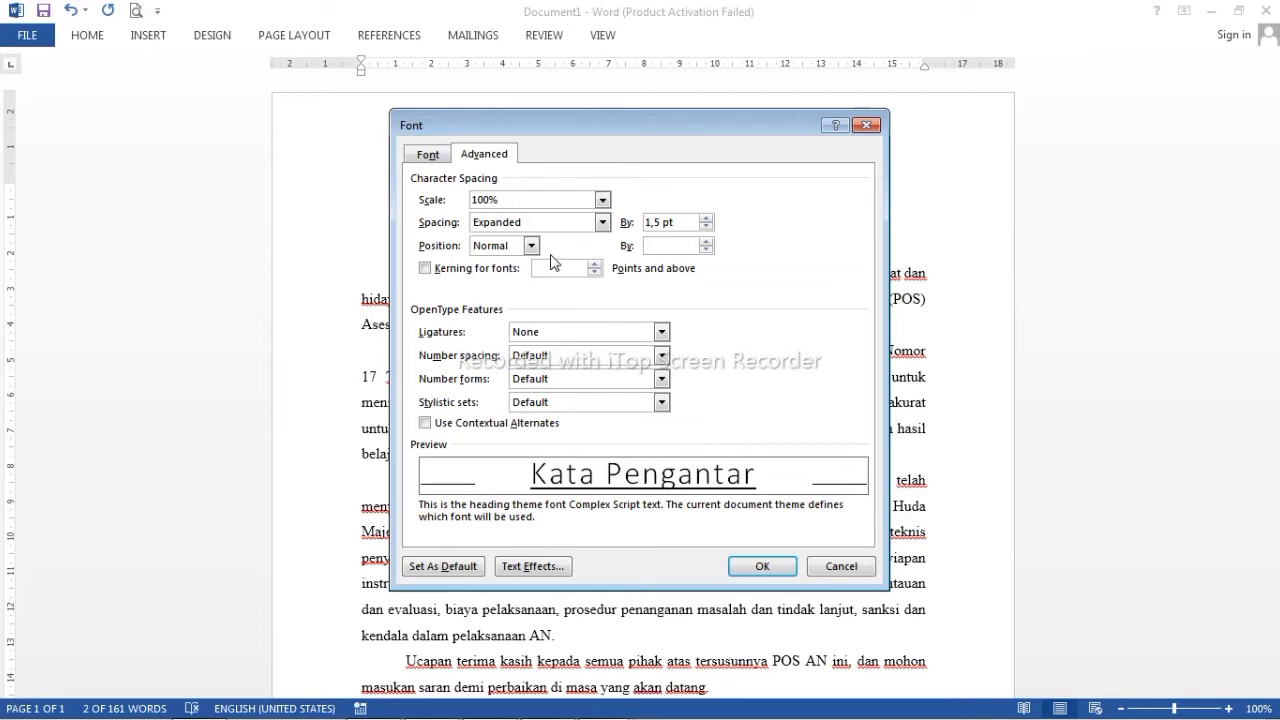
left_click(602, 222)
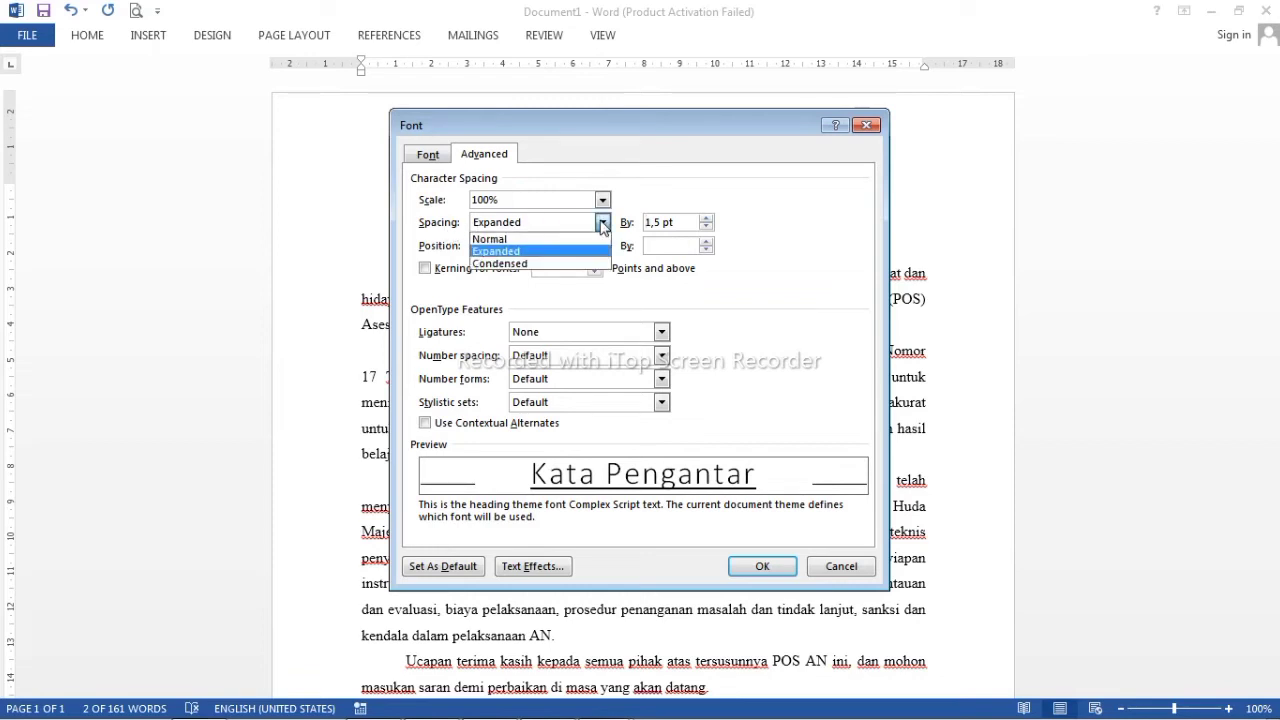
left_click(521, 265)
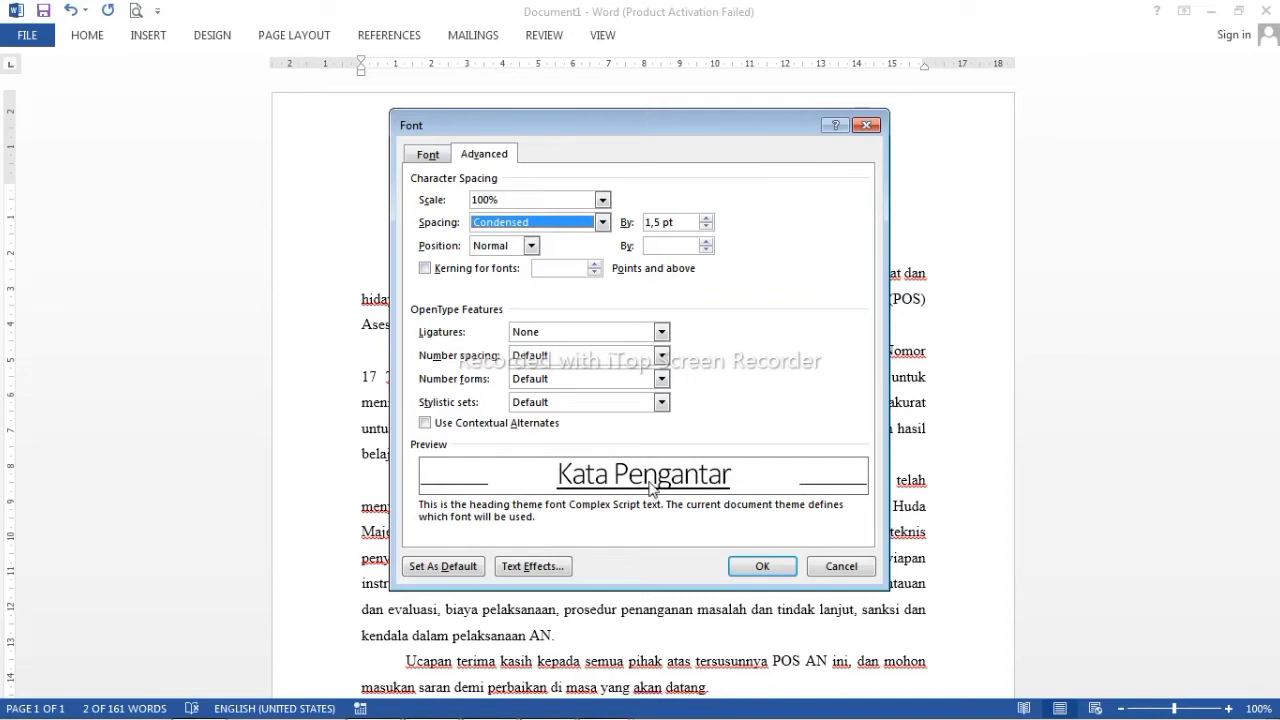
left_click(707, 229)
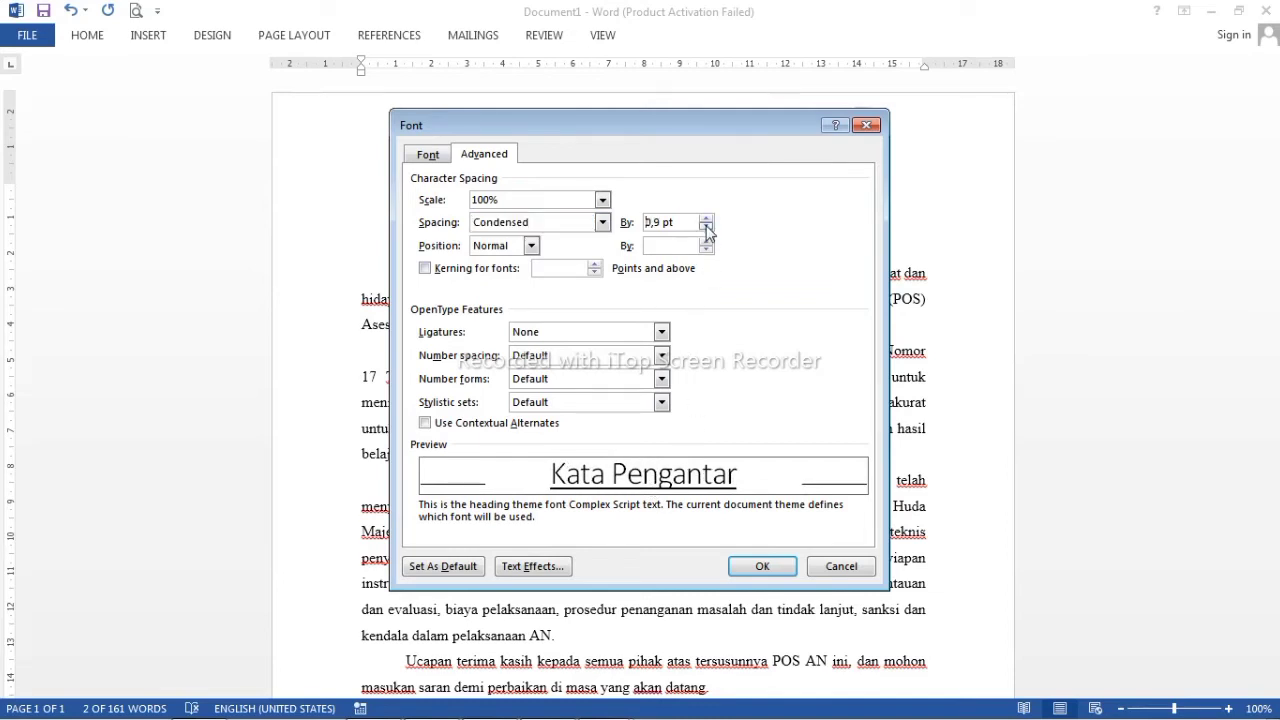
left_click(706, 227)
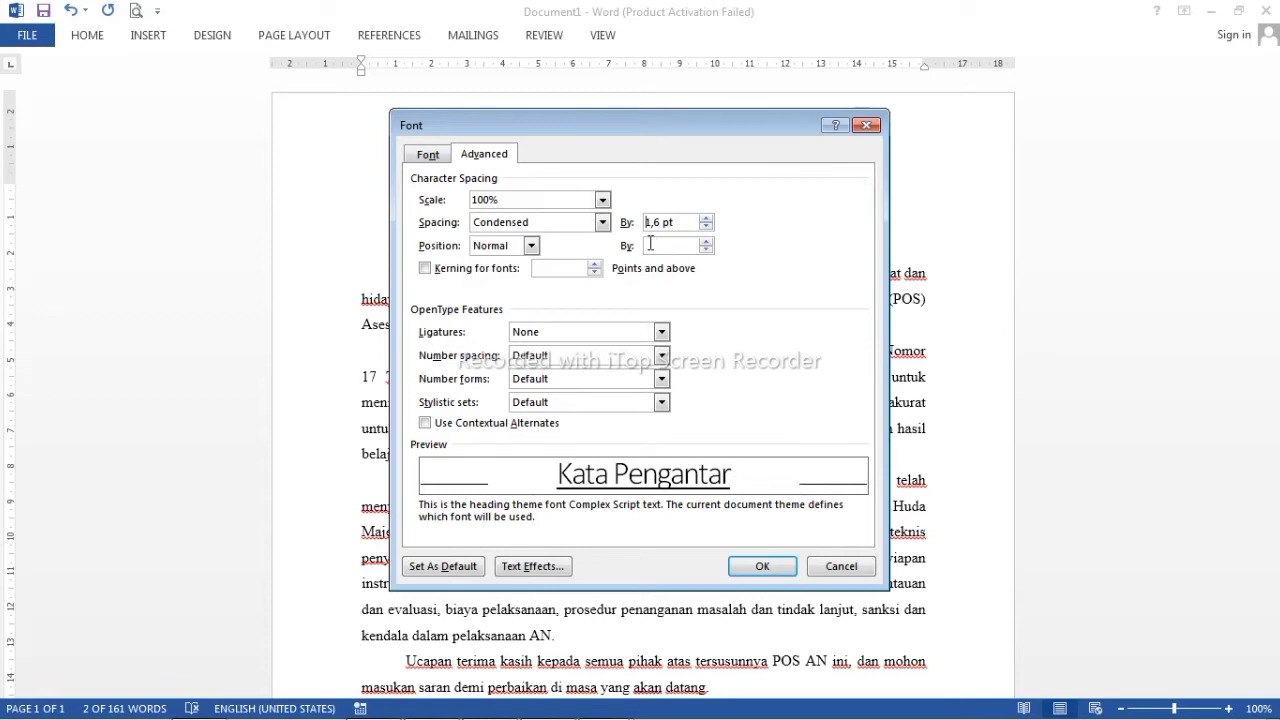
Set the title's character spacing to Expanded by 2 pt and apply it
left_click(602, 223)
left_click(514, 251)
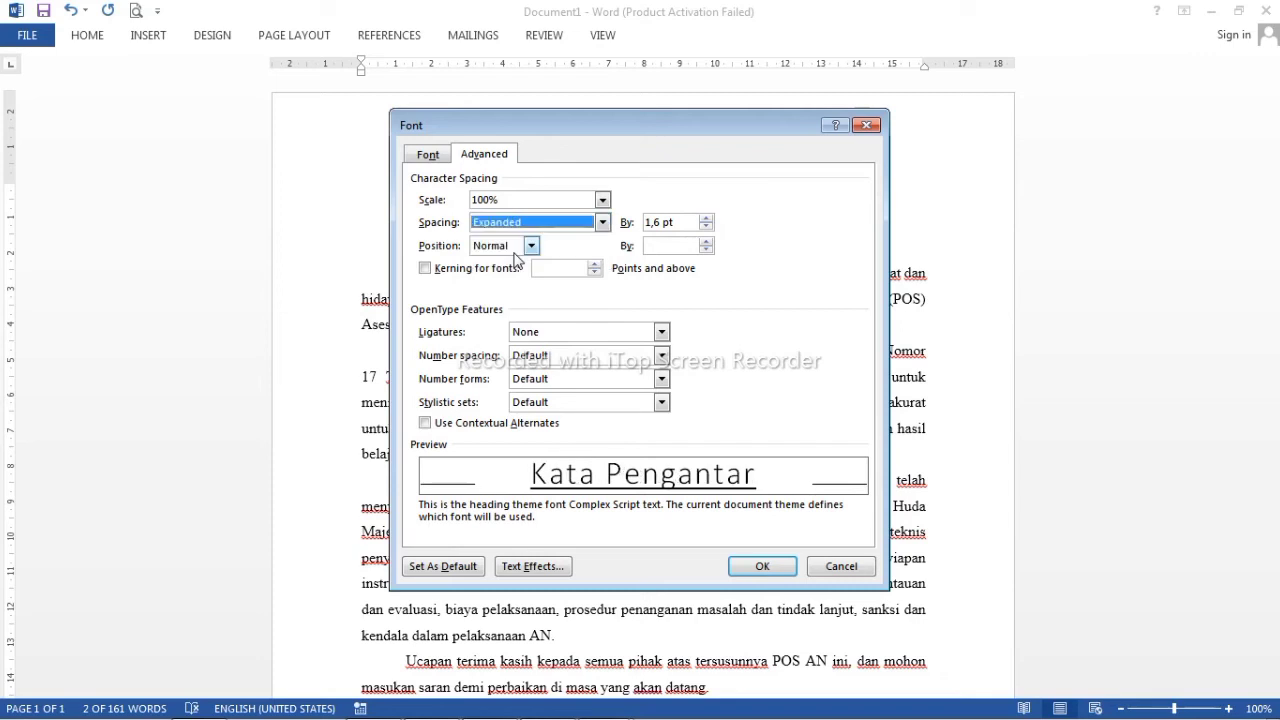
left_click(706, 219)
left_click(706, 219)
left_click(706, 219)
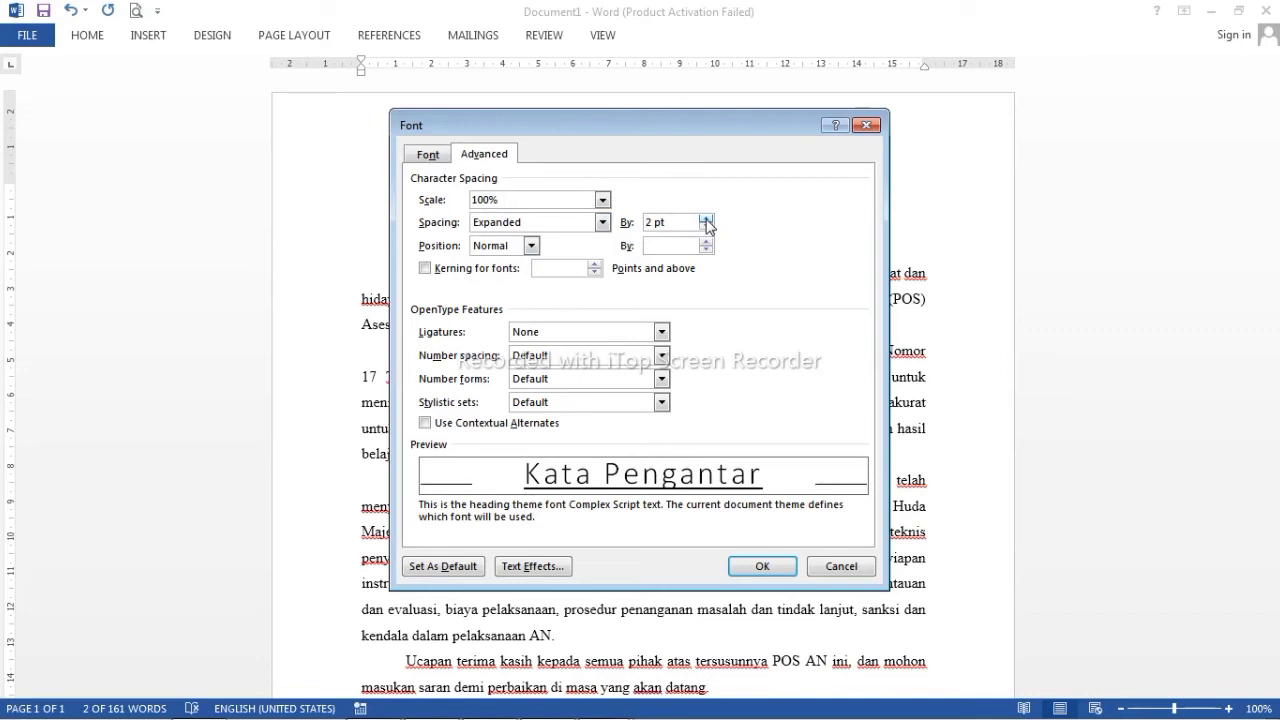
left_click(760, 567)
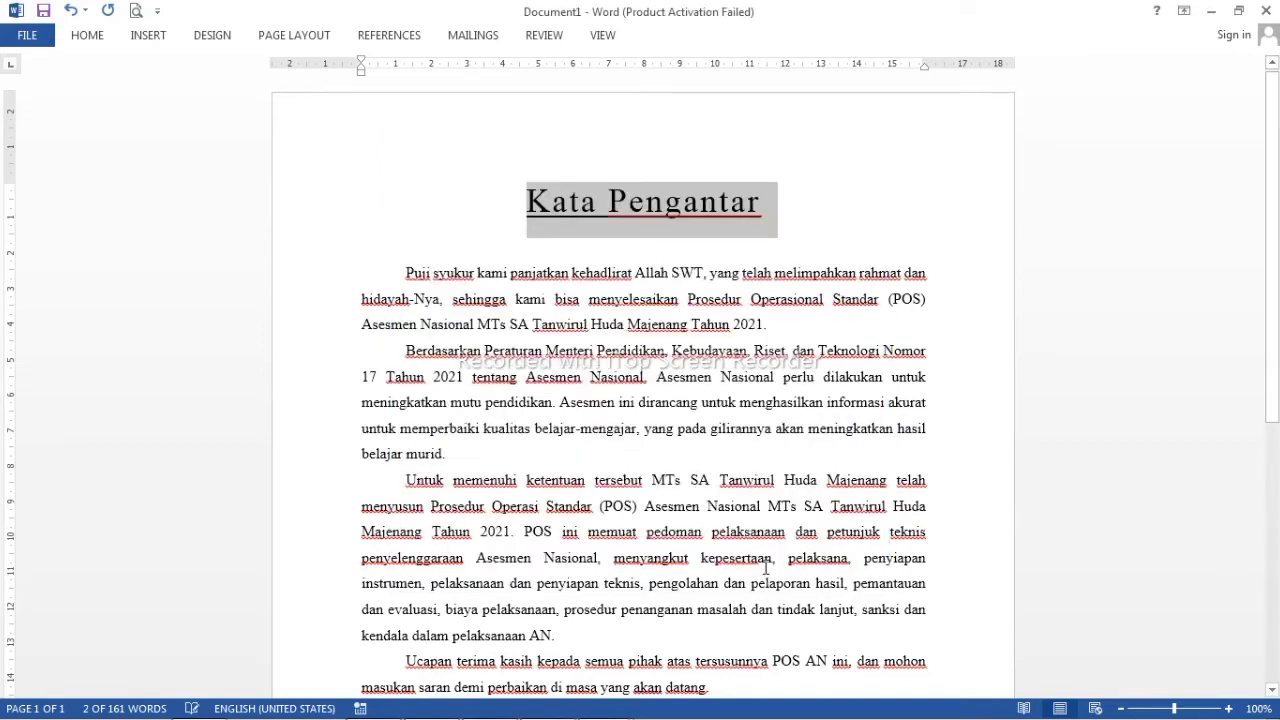
Deselect the title and select the four body paragraphs, with the Home ribbon showing
left_click(801, 225)
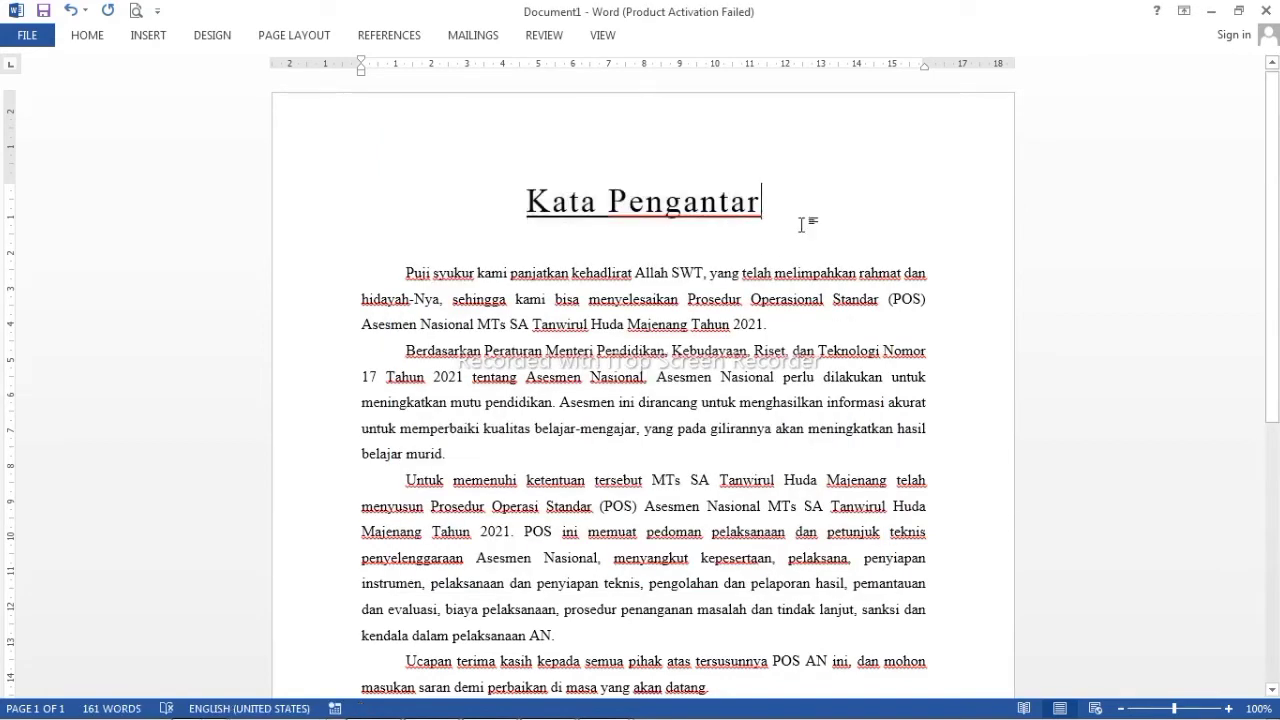
left_click(397, 270)
mouse_move(409, 278)
left_mouse_down()
mouse_move(748, 410)
mouse_move(748, 431)
left_mouse_up()
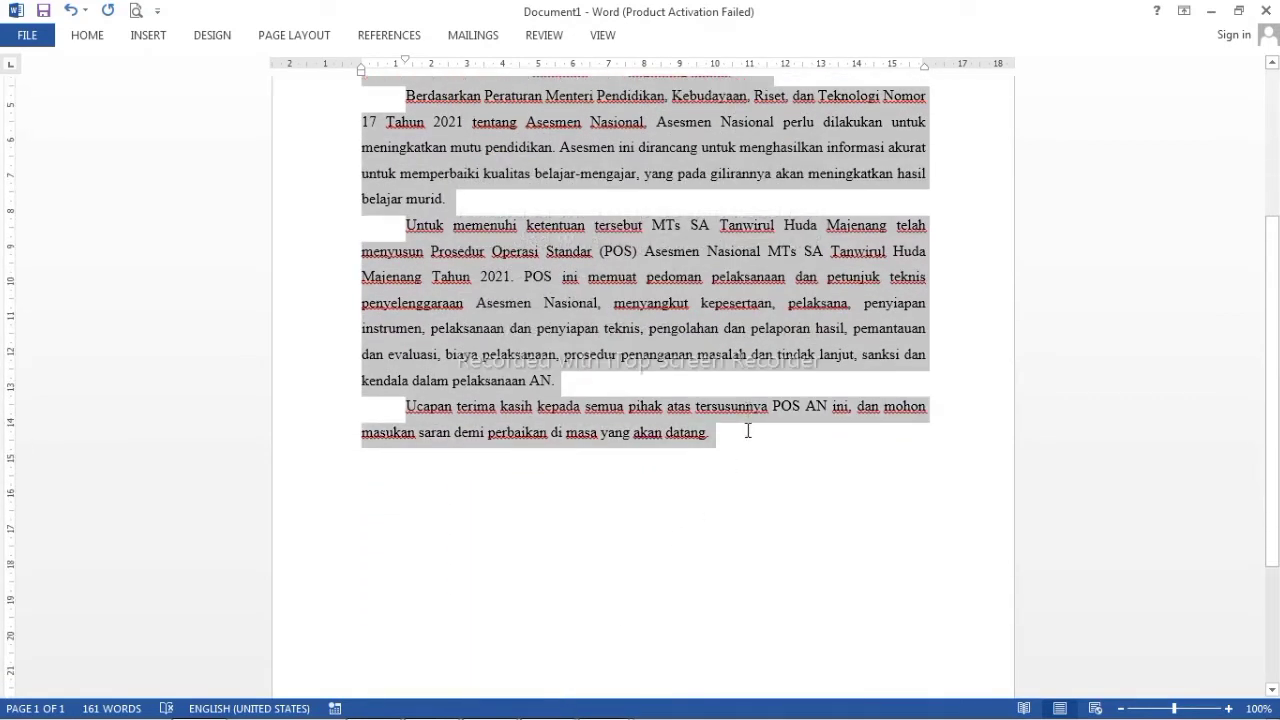
left_click_drag(1275, 305, 1277, 170)
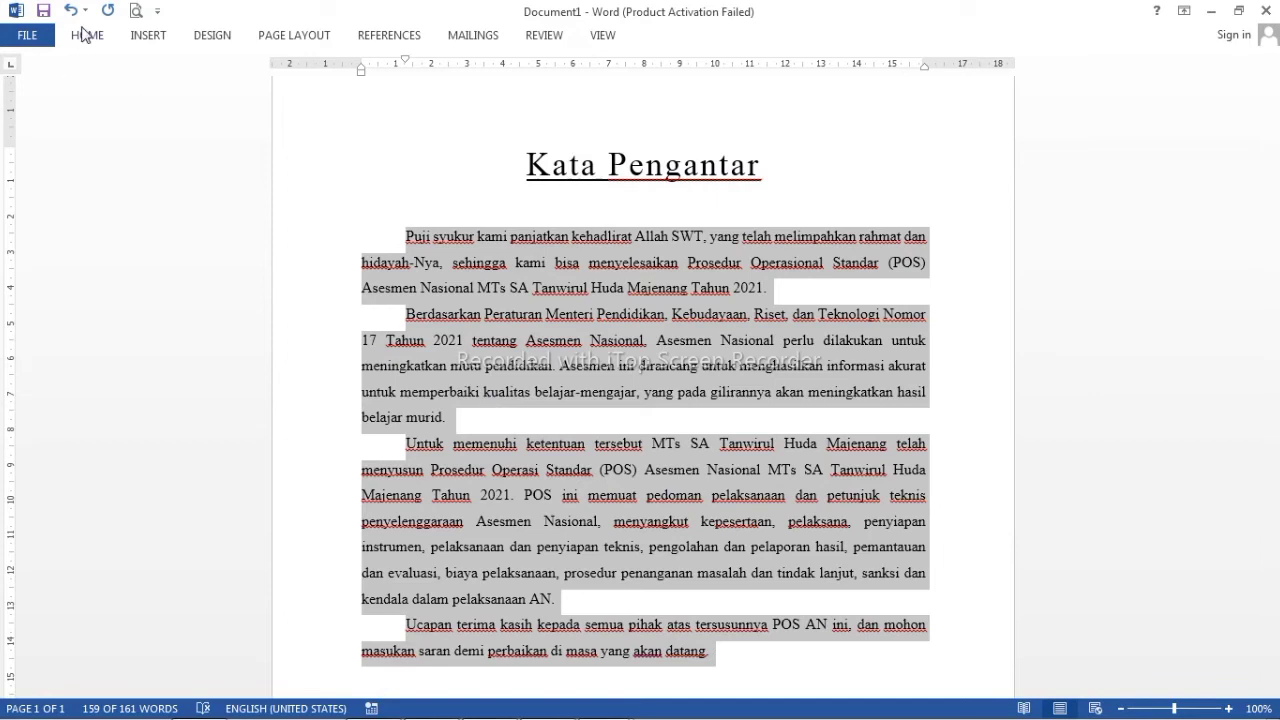
left_click(87, 36)
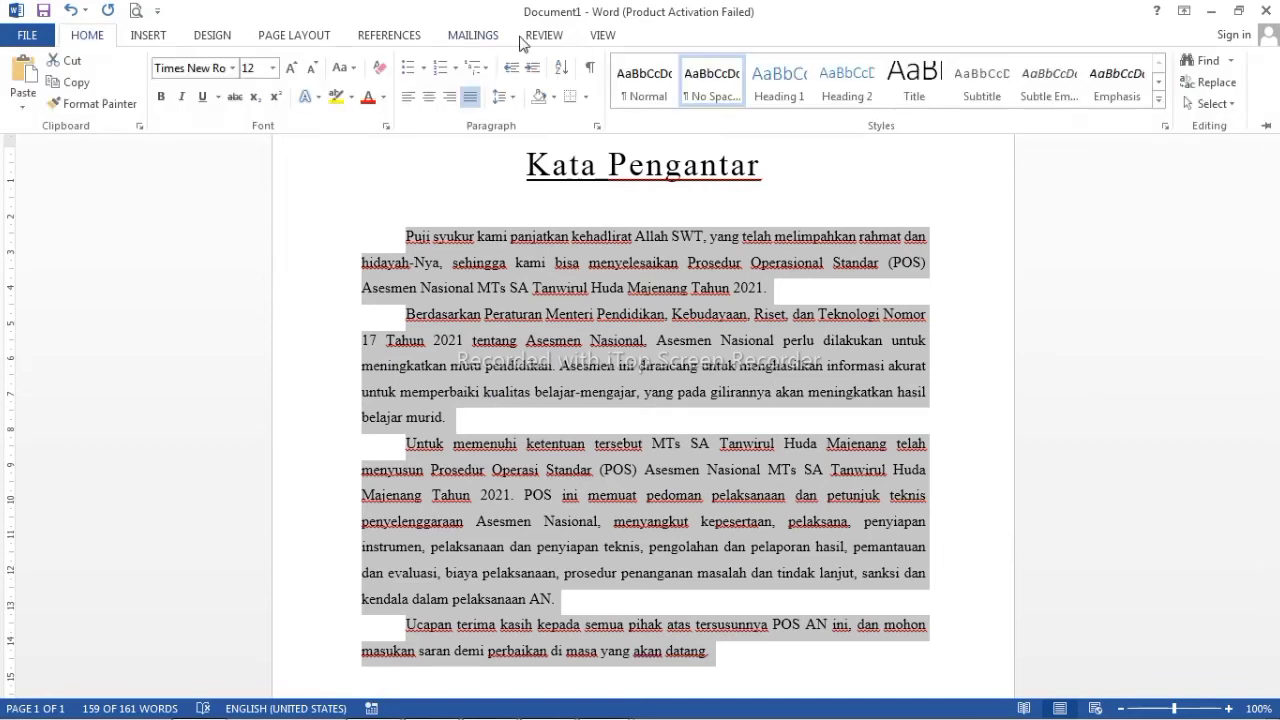
Try single spacing, then settle the body paragraphs on 1.15 line spacing
left_click(518, 104)
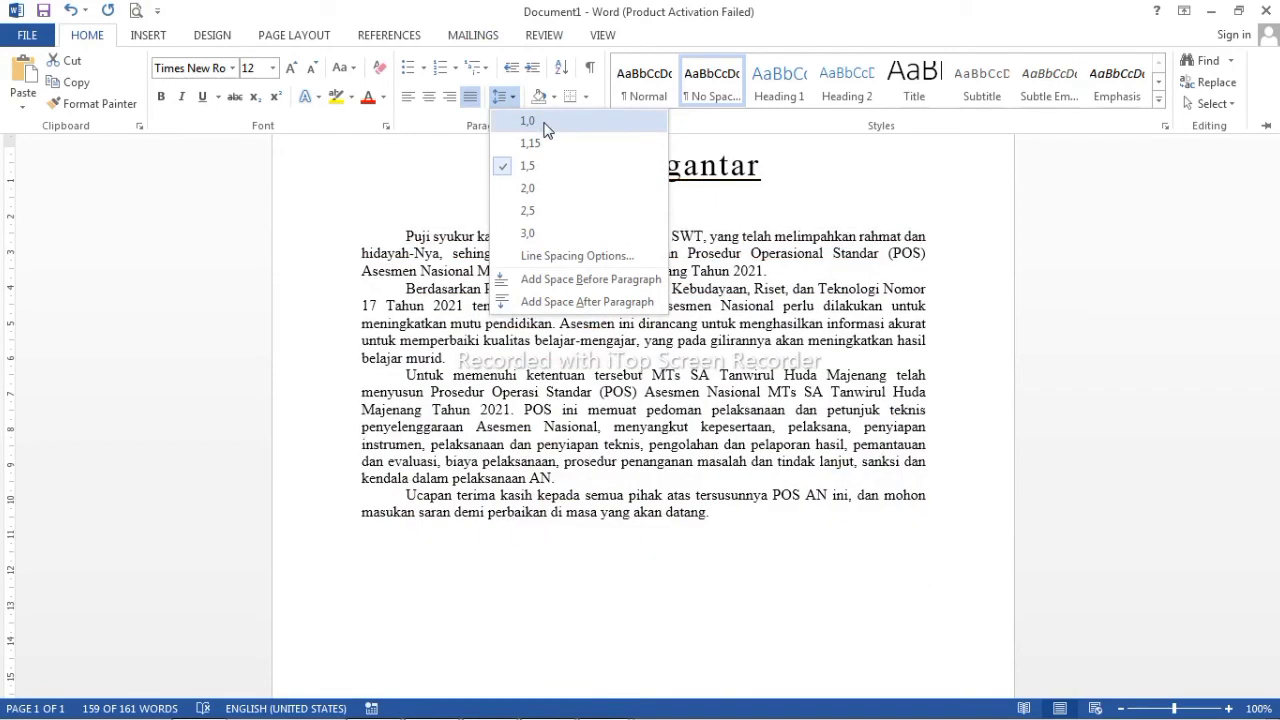
left_click(545, 123)
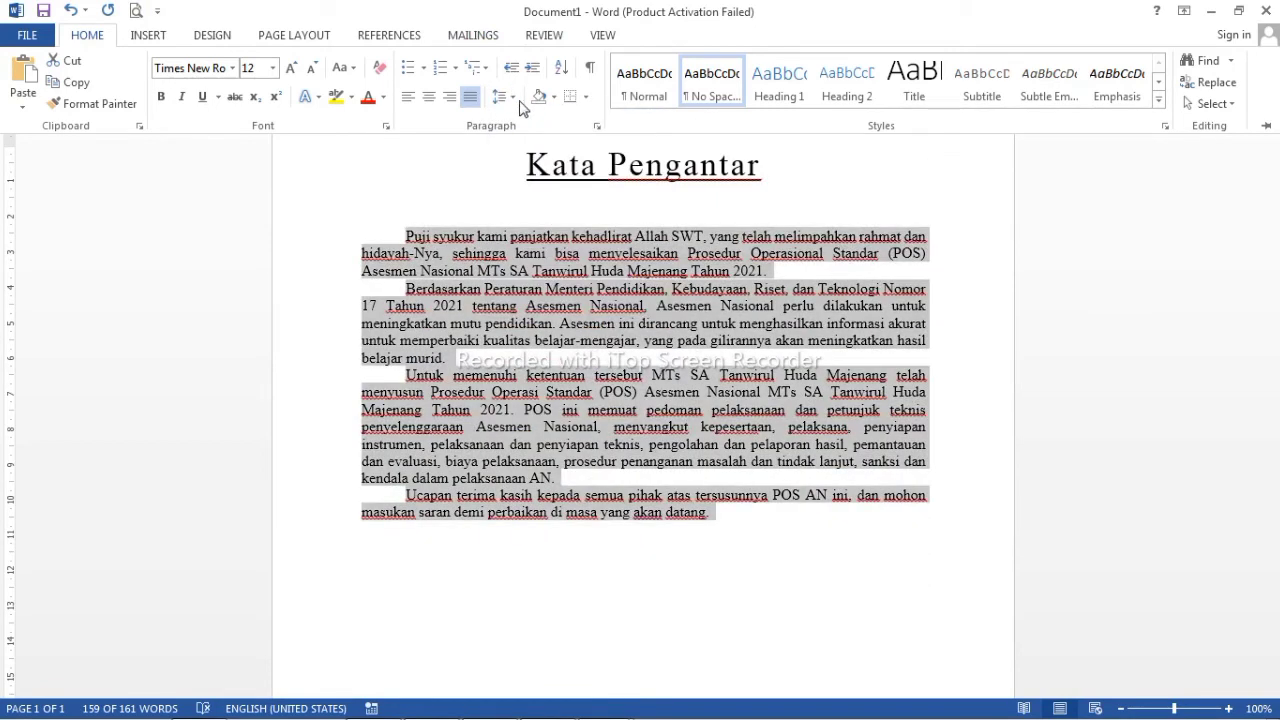
left_click(513, 97)
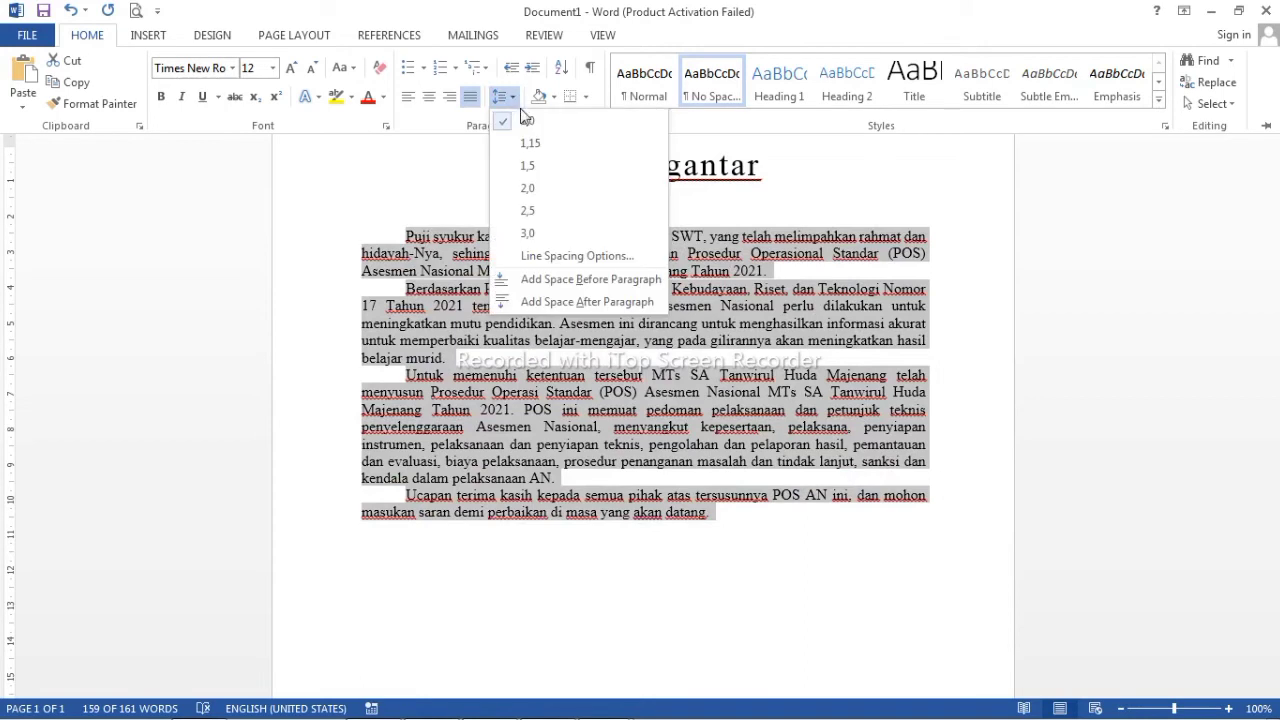
left_click(546, 143)
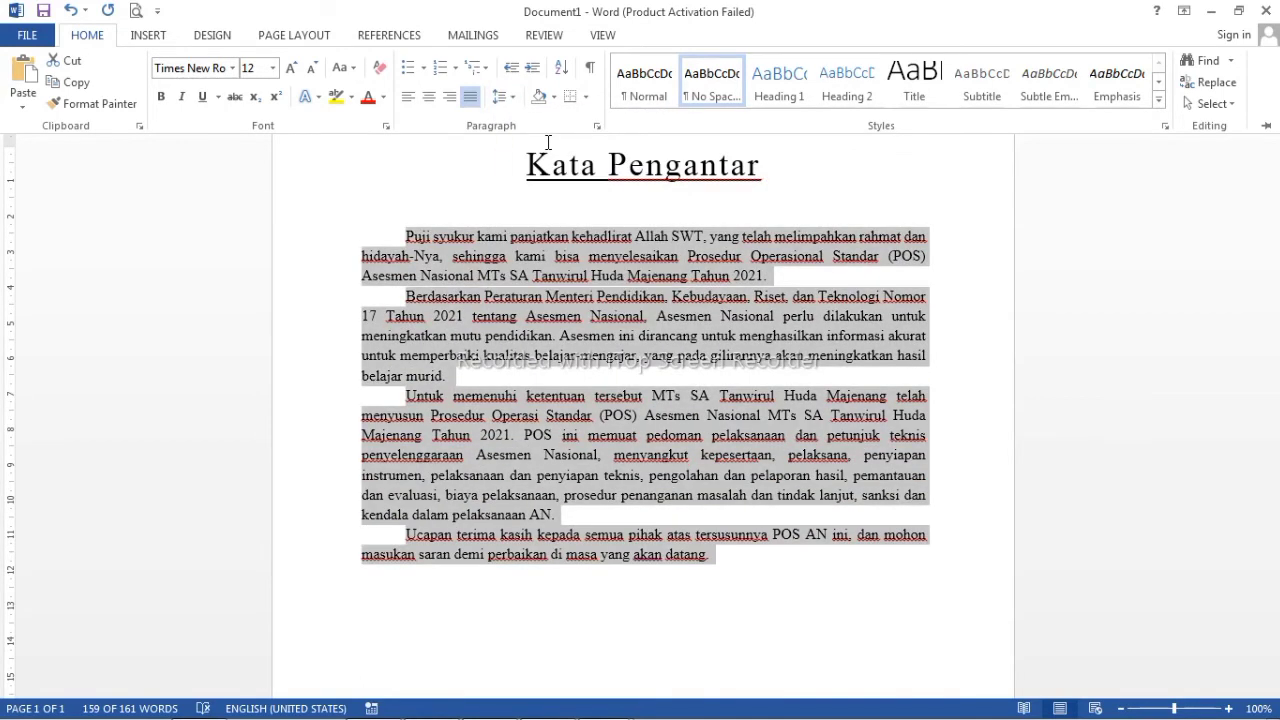
left_click(503, 97)
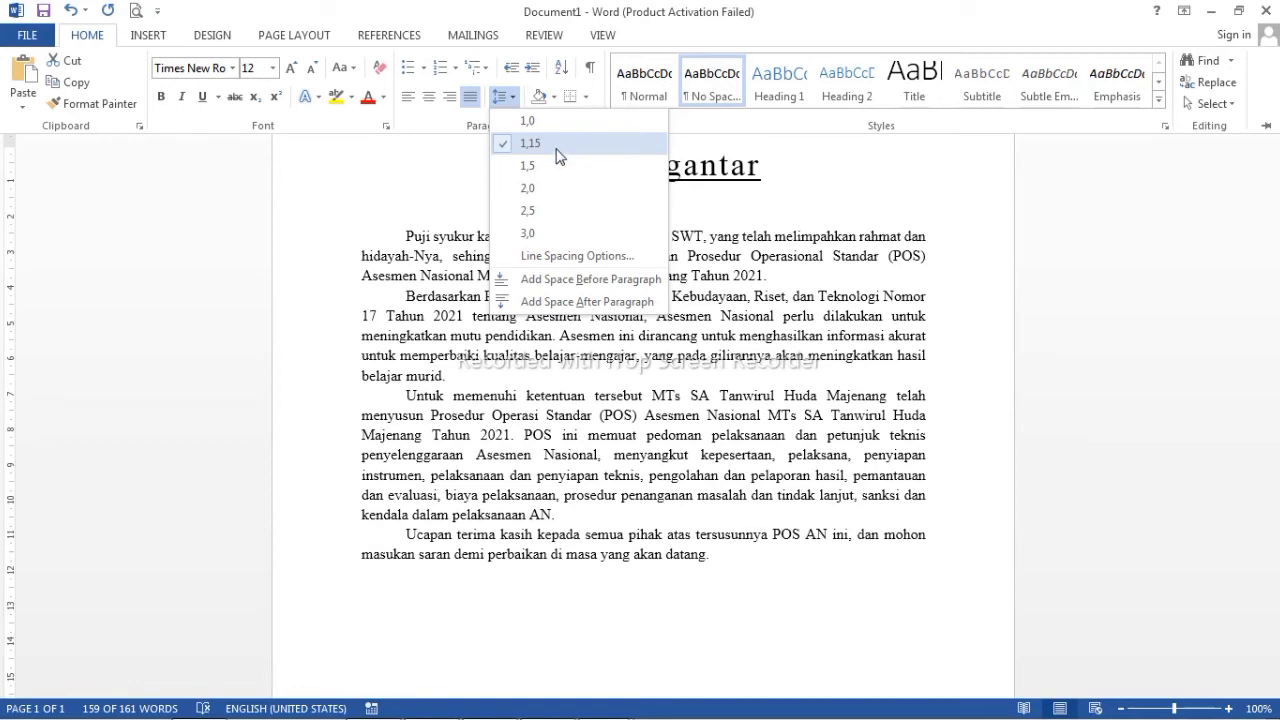
left_click(382, 236)
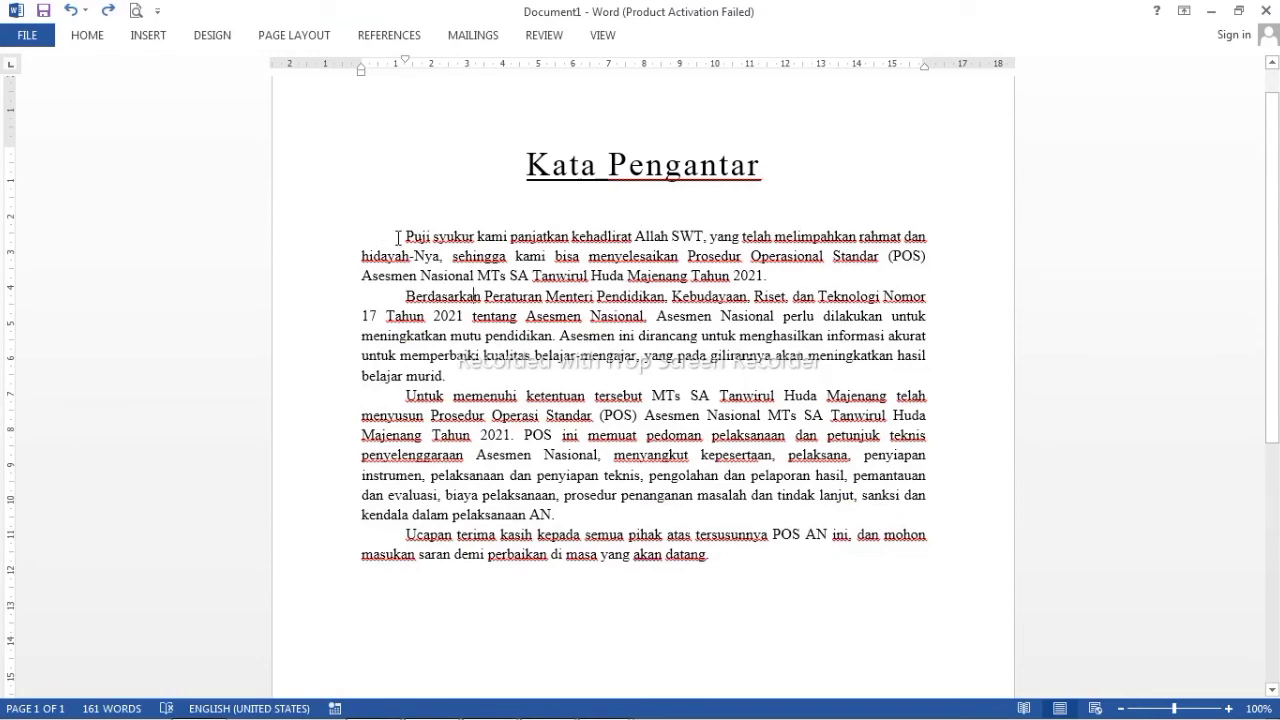
Select the body paragraphs from 'Puji' through the last one and open the line spacing choices
mouse_move(397, 238)
left_mouse_down()
mouse_move(713, 517)
mouse_move(712, 556)
left_mouse_up()
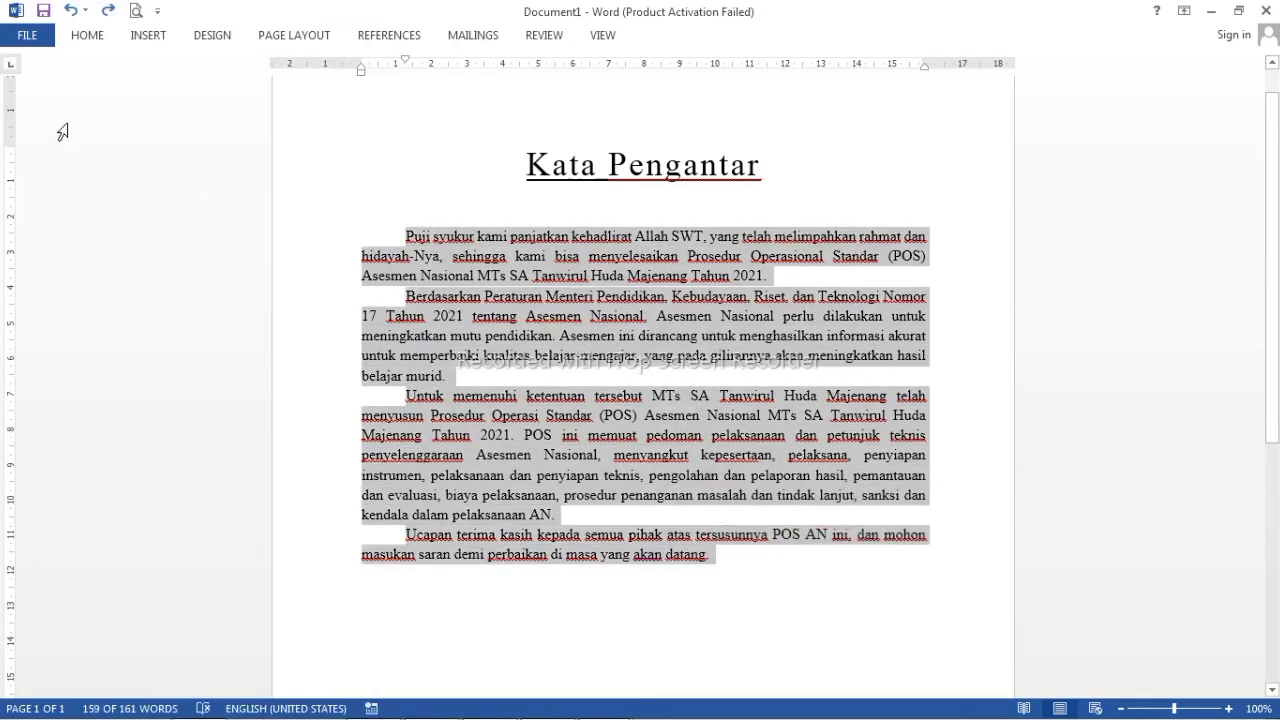
left_click(87, 36)
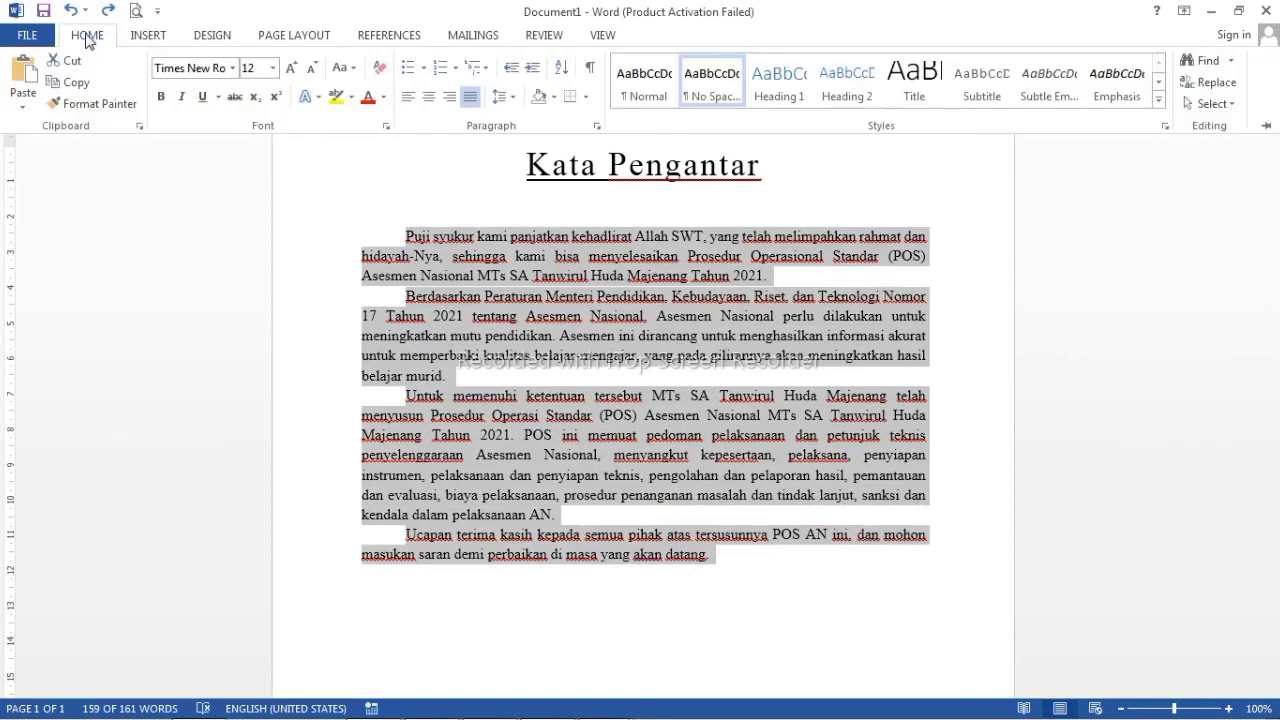
left_click(515, 102)
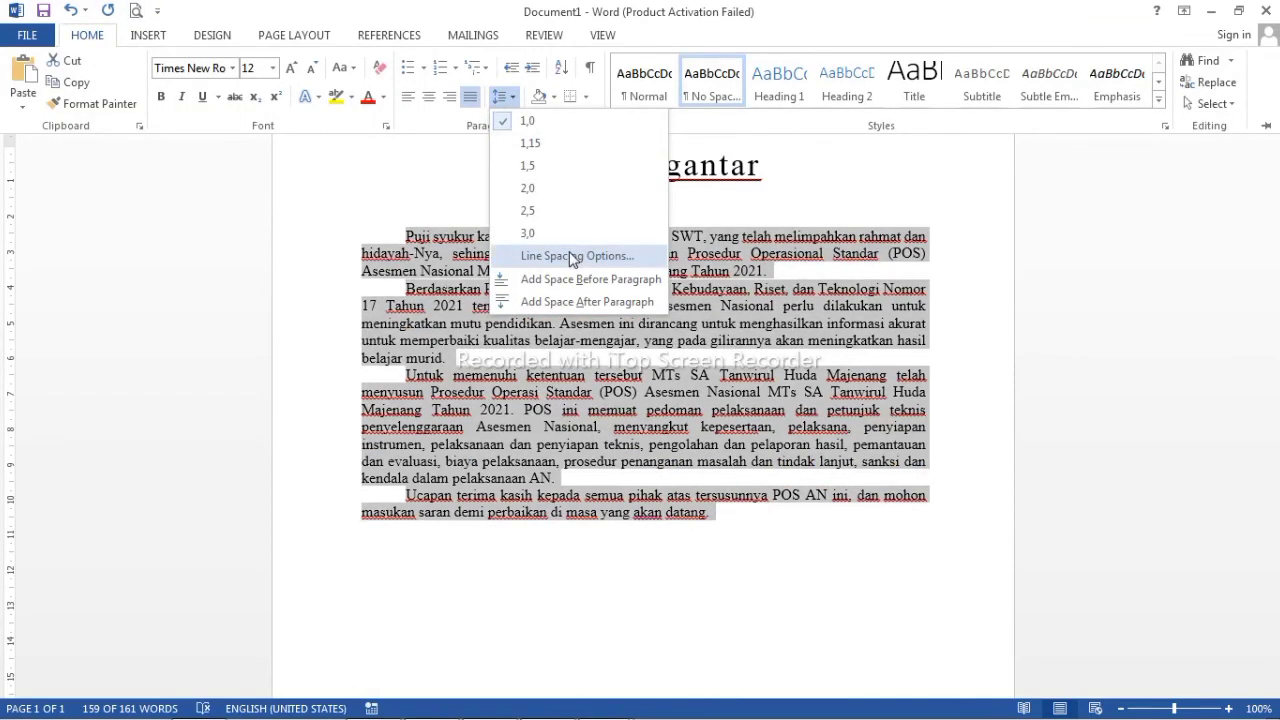
Give the body paragraphs 12 pt space before with single line spacing in Paragraph settings
left_click(574, 259)
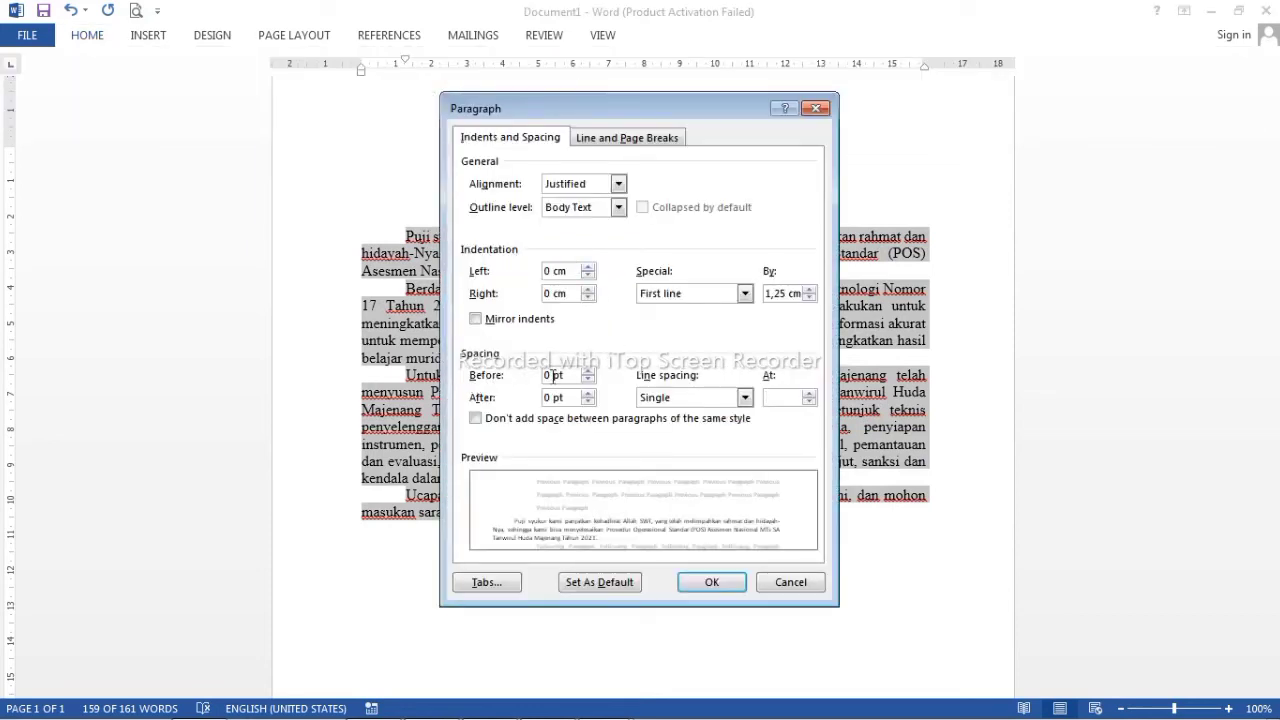
left_click(590, 371)
left_click(589, 371)
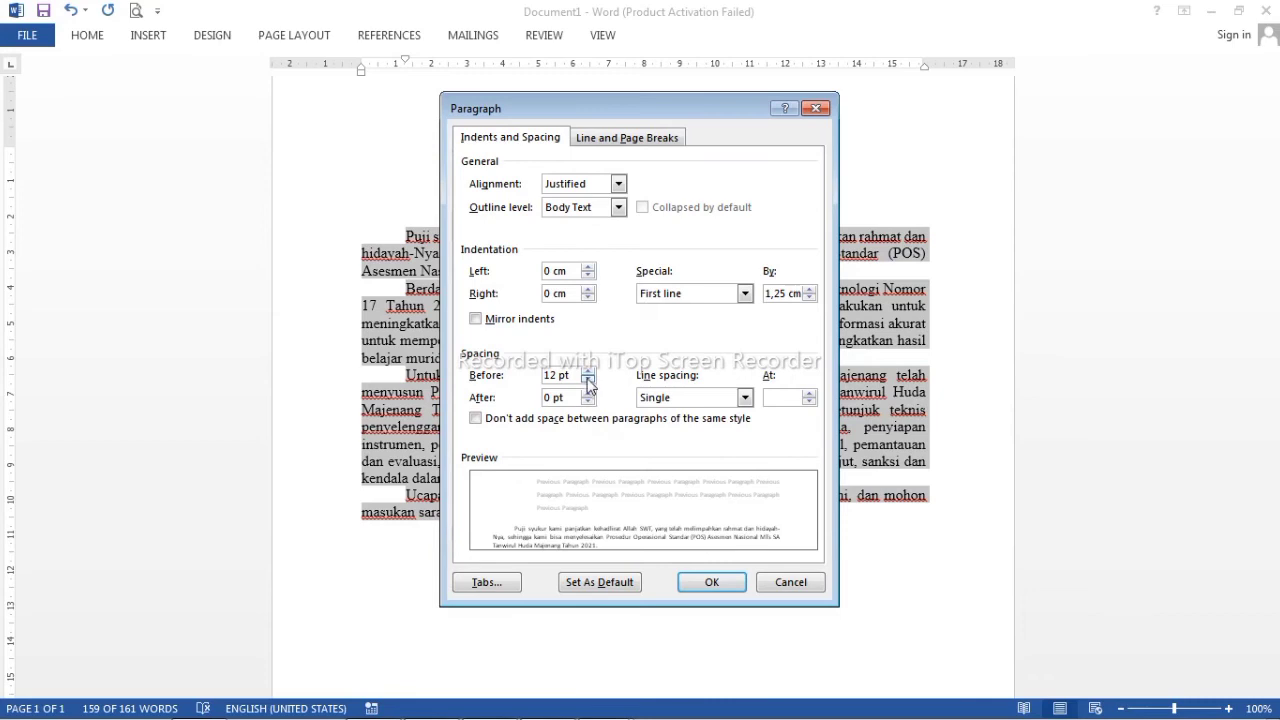
left_click(710, 584)
left_click(740, 428)
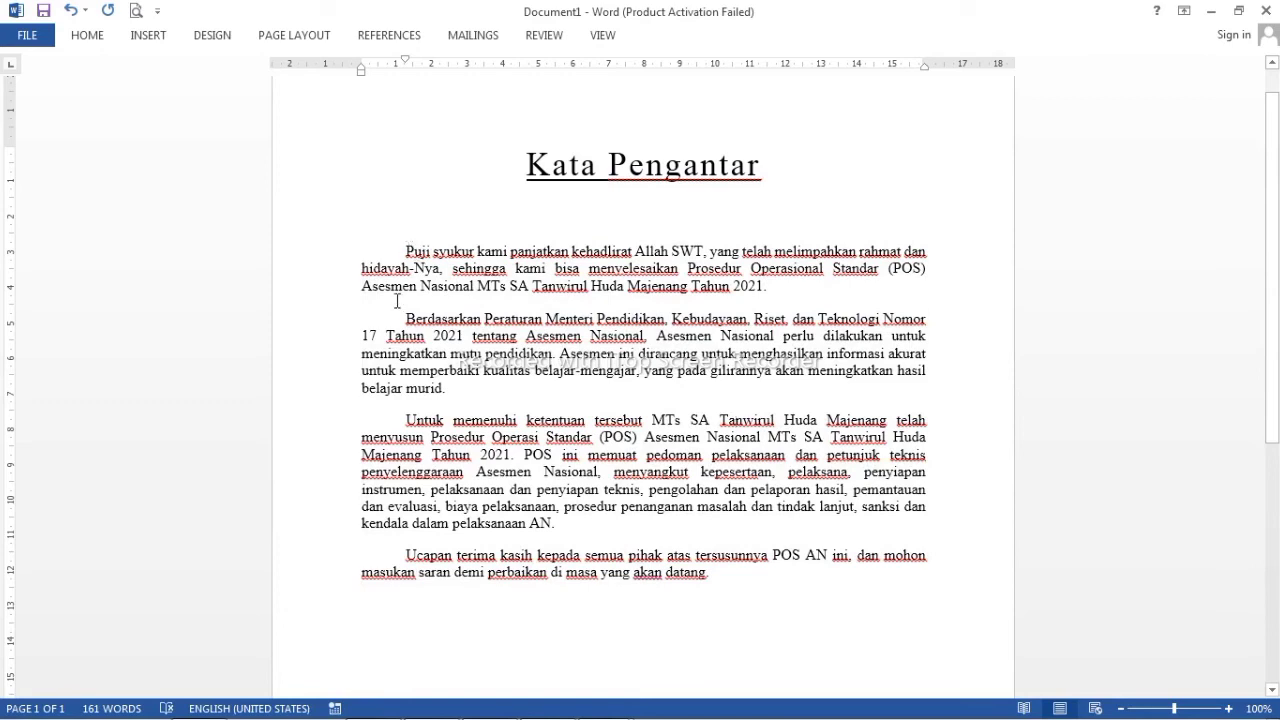
left_click_drag(405, 251, 770, 283)
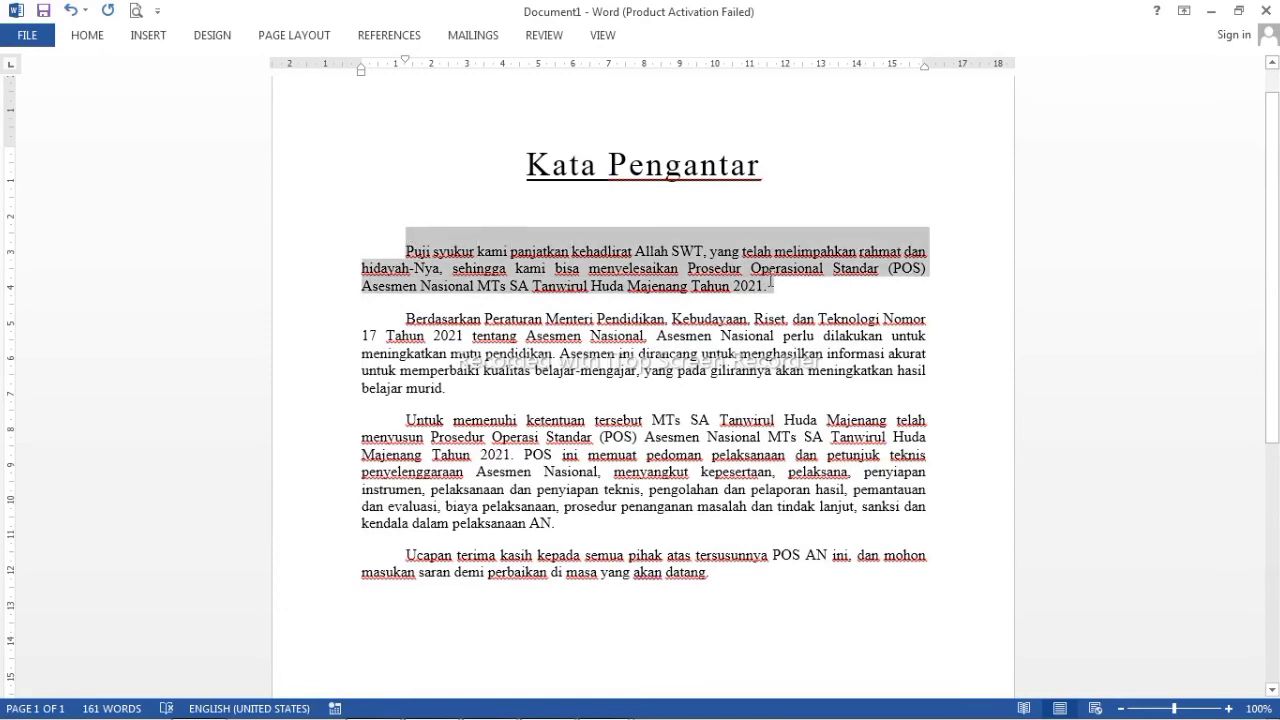
left_click(471, 335)
mouse_move(406, 318)
left_mouse_down()
mouse_move(445, 353)
mouse_move(446, 388)
mouse_move(556, 525)
left_mouse_up()
left_click(408, 316)
left_click(452, 440)
left_click(580, 553)
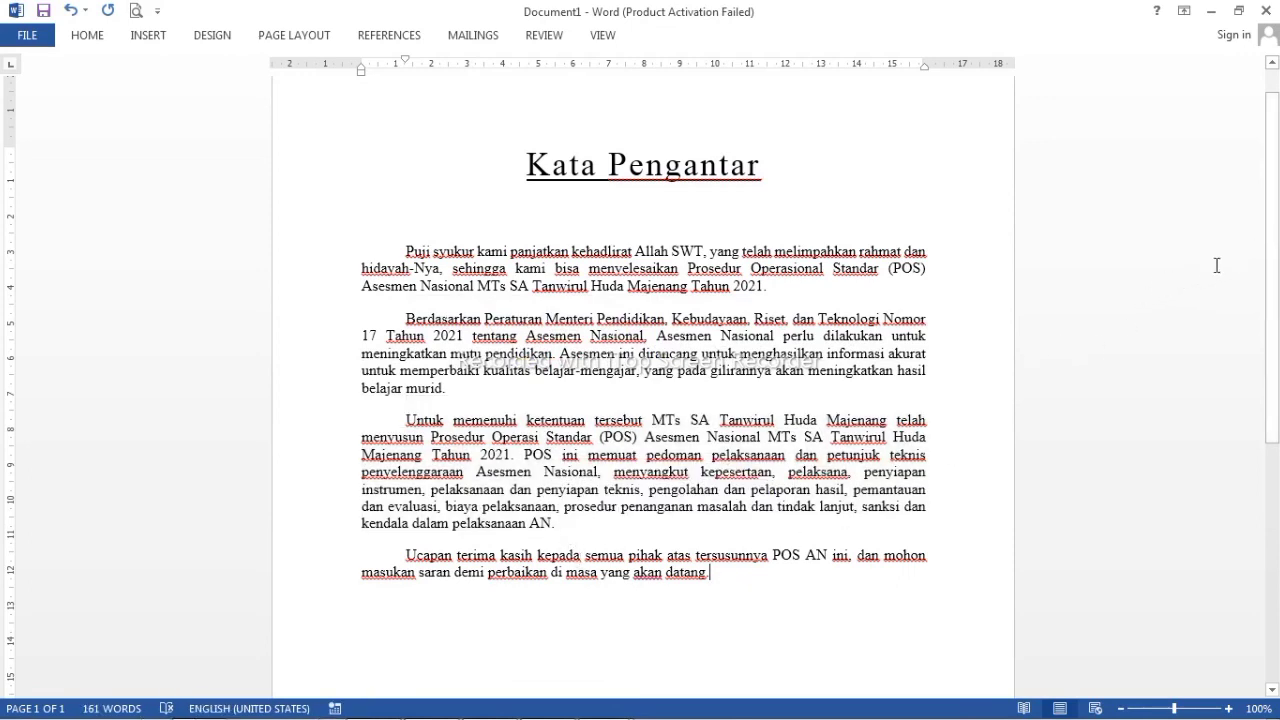
left_click(878, 310)
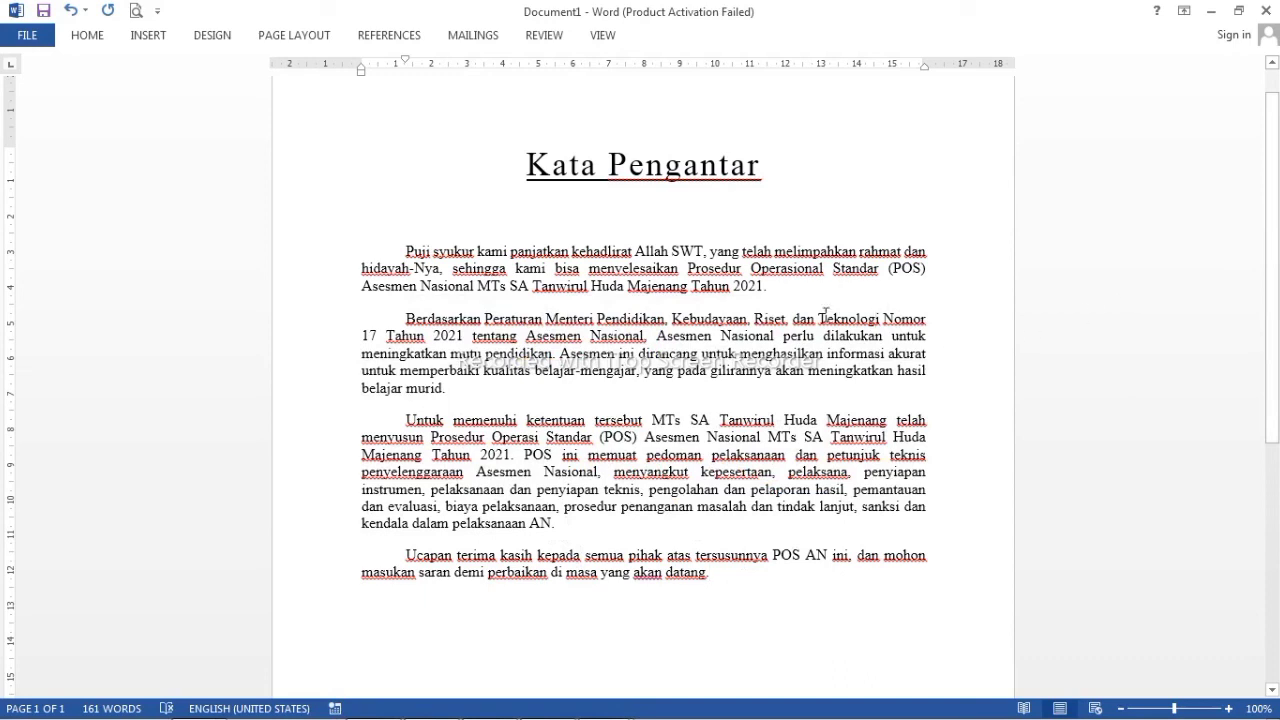